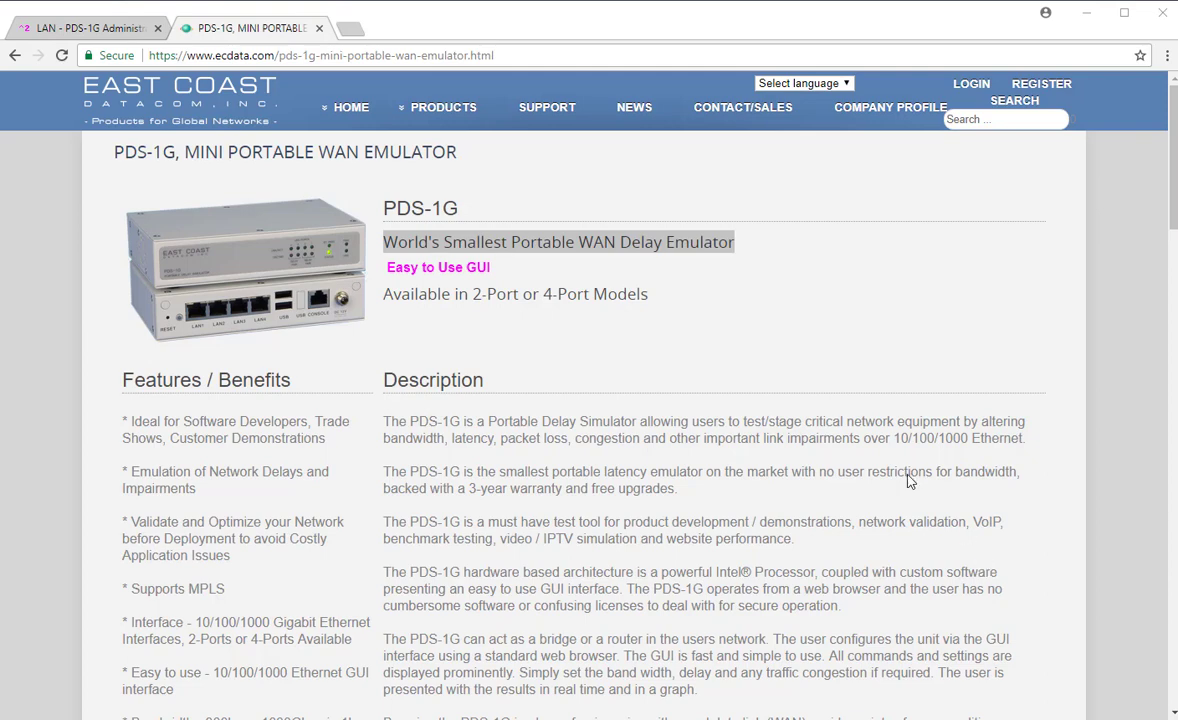
Step: On the PDS-1G admin page, keep LAN 1 - LAN 2 in Bridge mode and go to Settings > Profile
{"action": "left_click", "coordinate": [88, 28]}
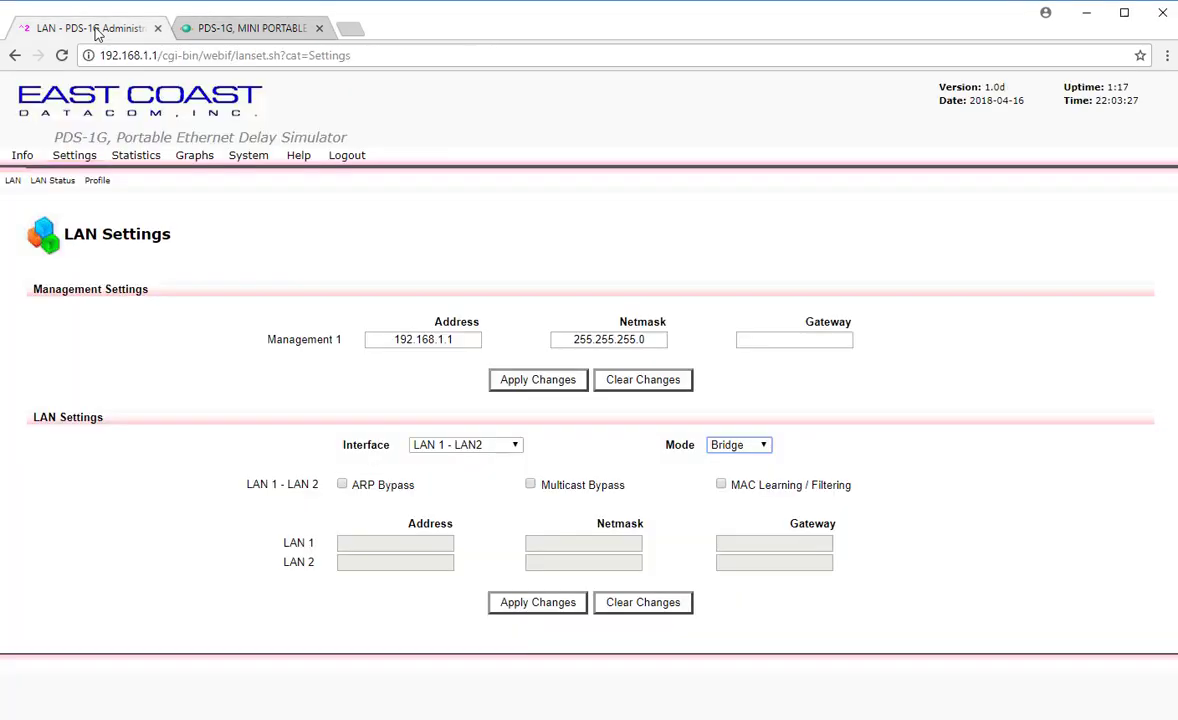
{"action": "left_click", "coordinate": [763, 446]}
{"action": "left_click", "coordinate": [763, 446]}
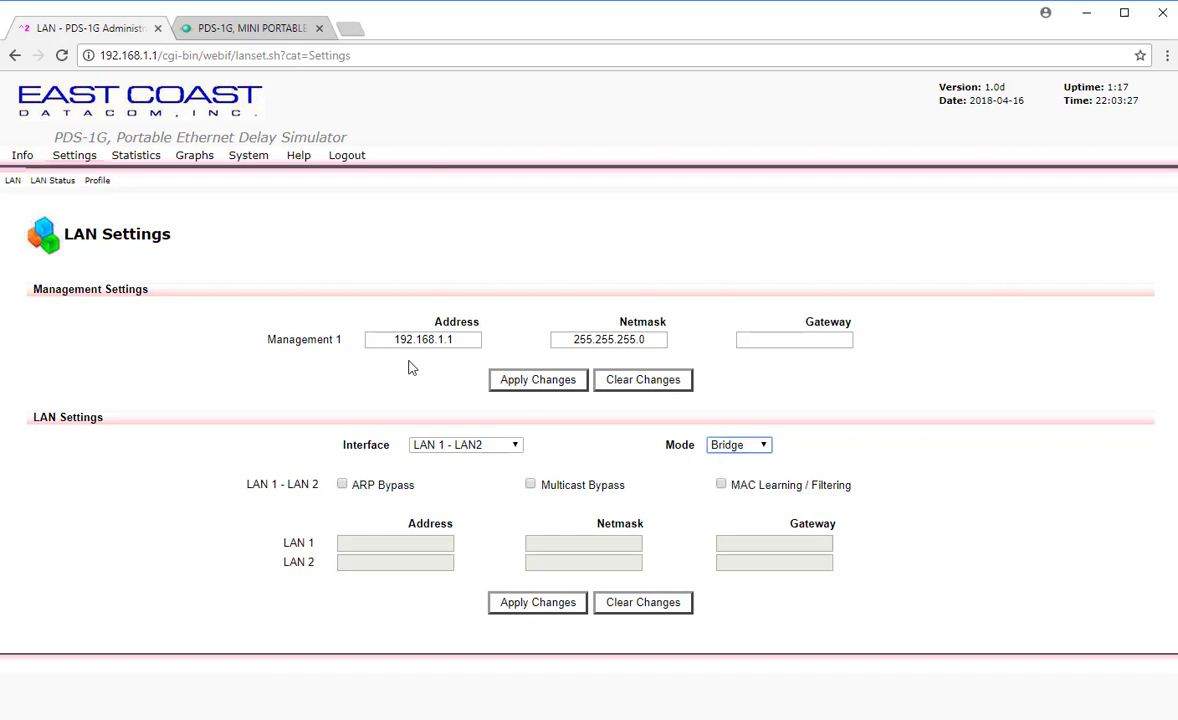
{"action": "left_click", "coordinate": [97, 181]}
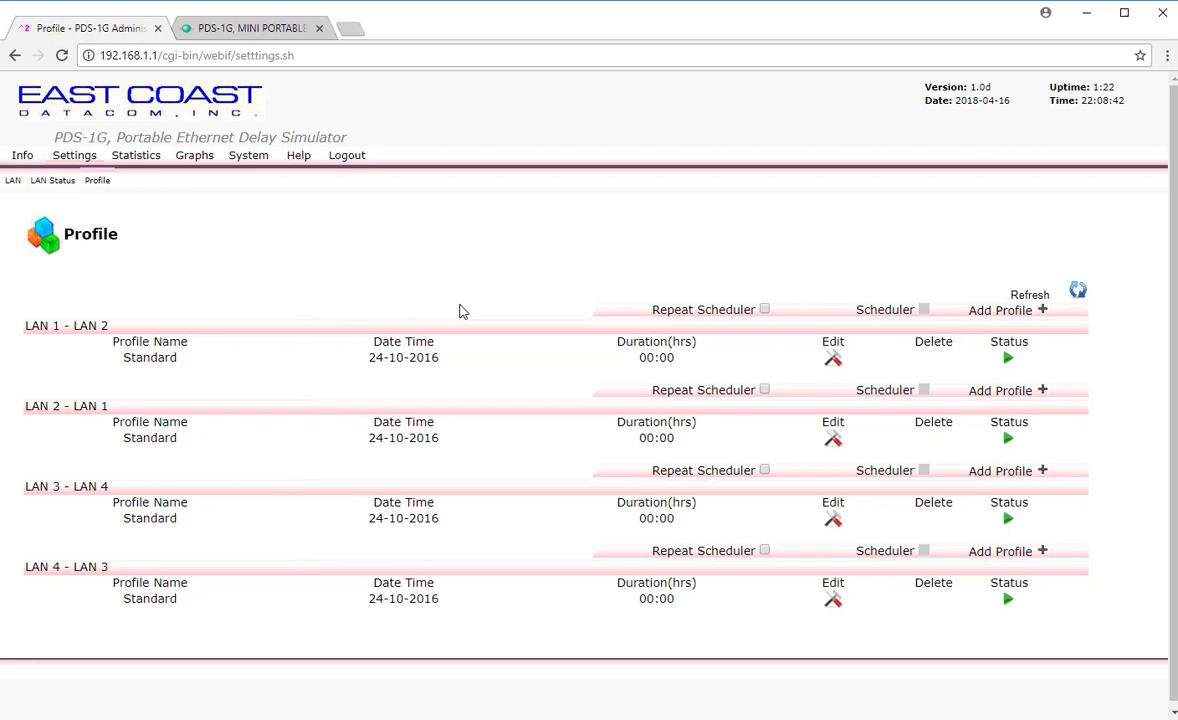
Step: Set the LAN 1 - LAN 2 Standard profile to 50 ms constant delay and 0.1% packet loss, and save it
{"action": "left_click", "coordinate": [834, 362]}
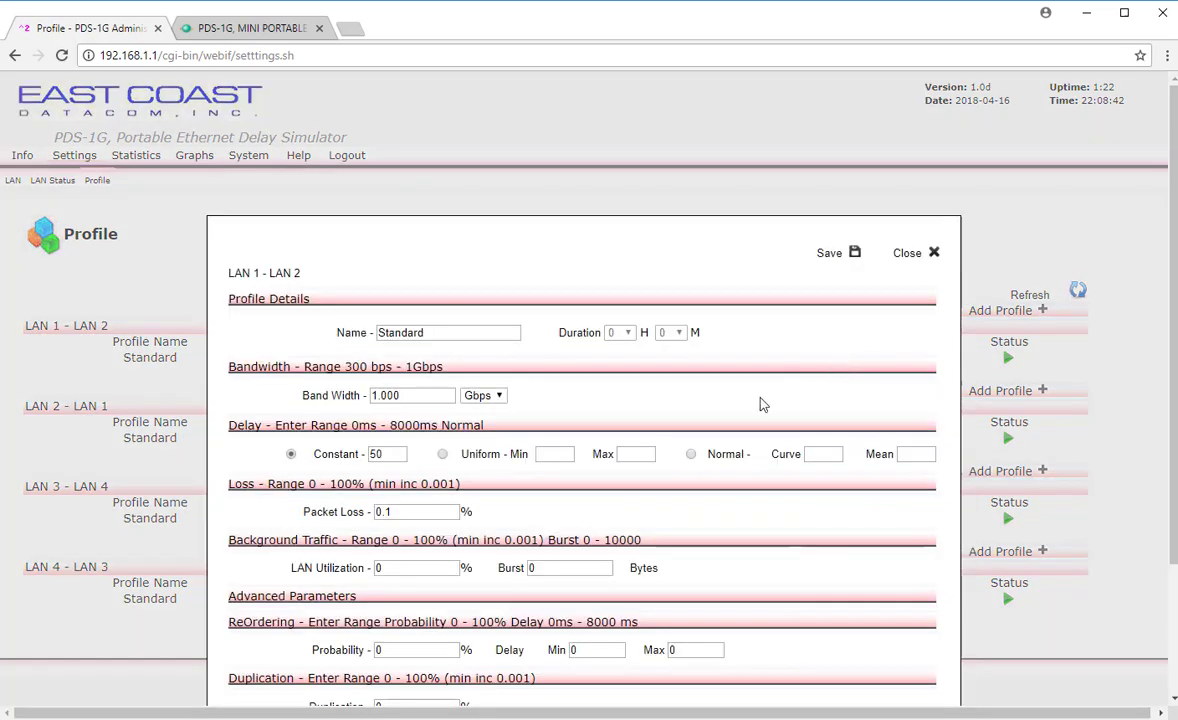
{"action": "double_click", "coordinate": [376, 455]}
{"action": "double_click", "coordinate": [383, 511]}
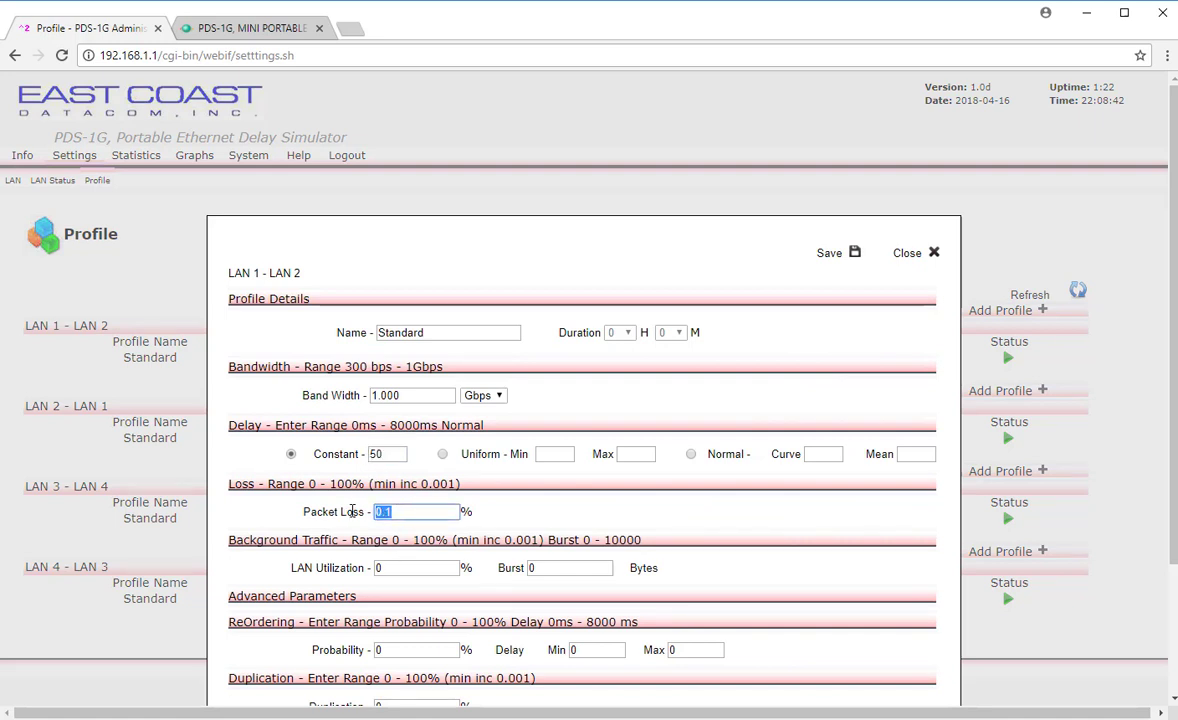
{"action": "left_click", "coordinate": [855, 254]}
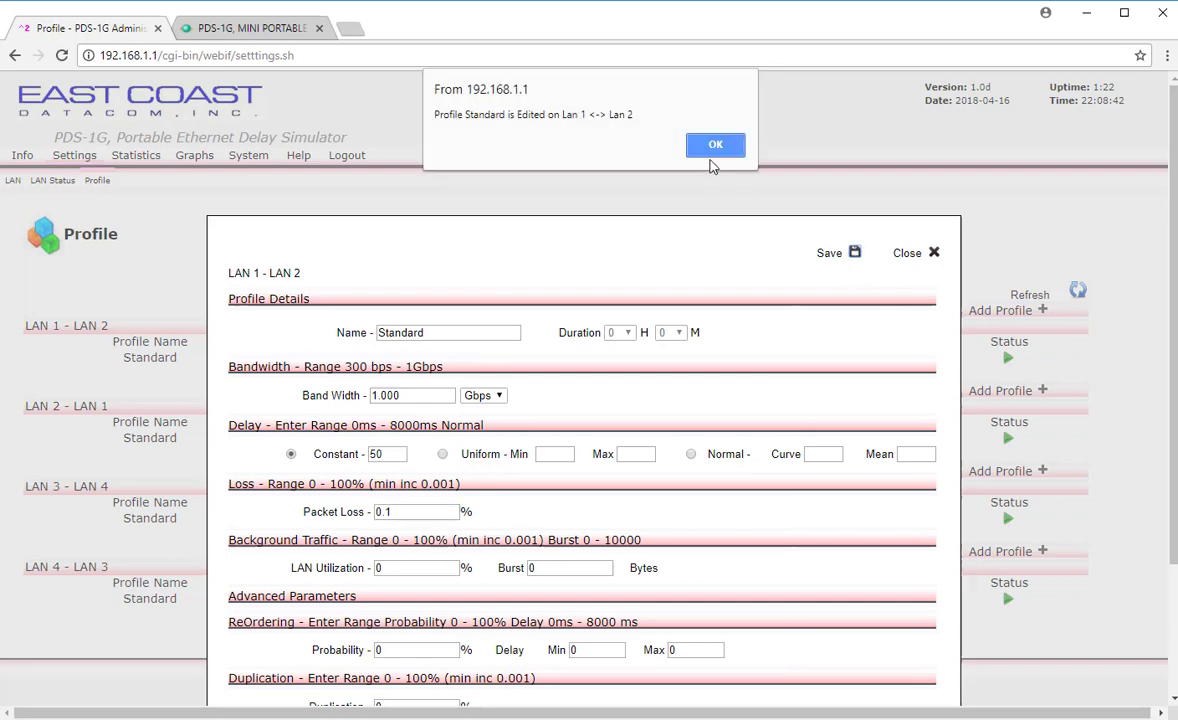
{"action": "left_click", "coordinate": [722, 153]}
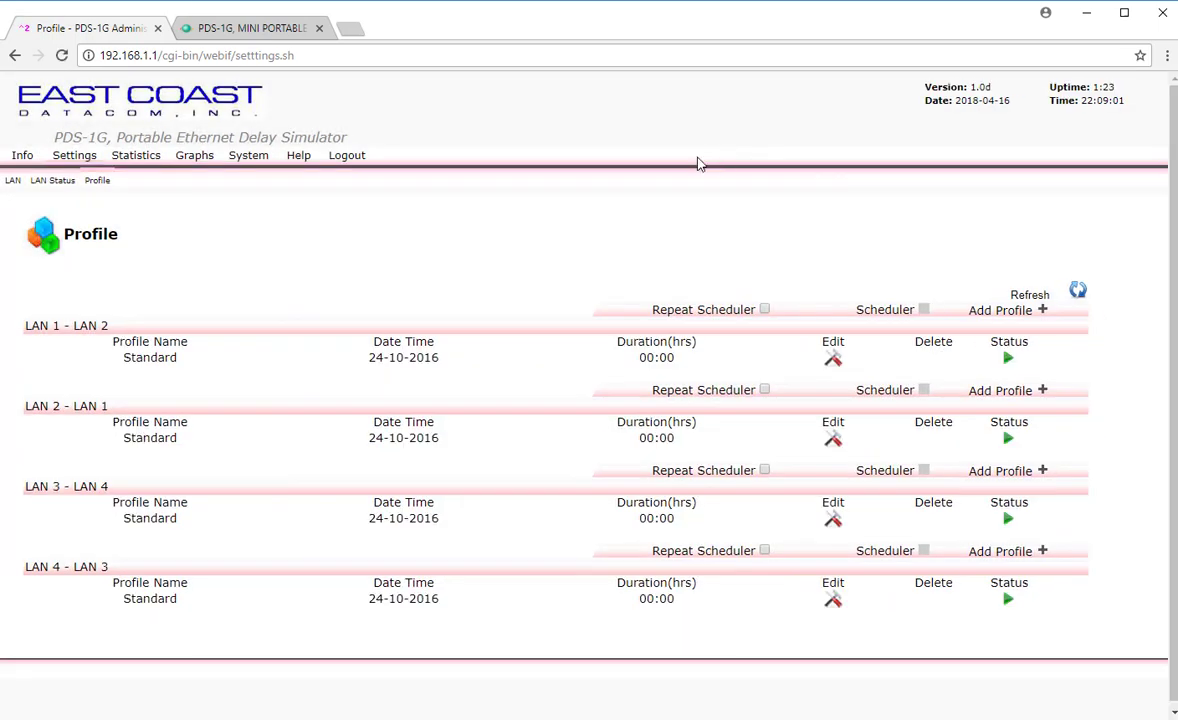
Step: On the Statistics page, clear the LAN 2 - LAN 1 and LAN 1 - LAN 2 counters to zero
{"action": "left_click", "coordinate": [147, 163]}
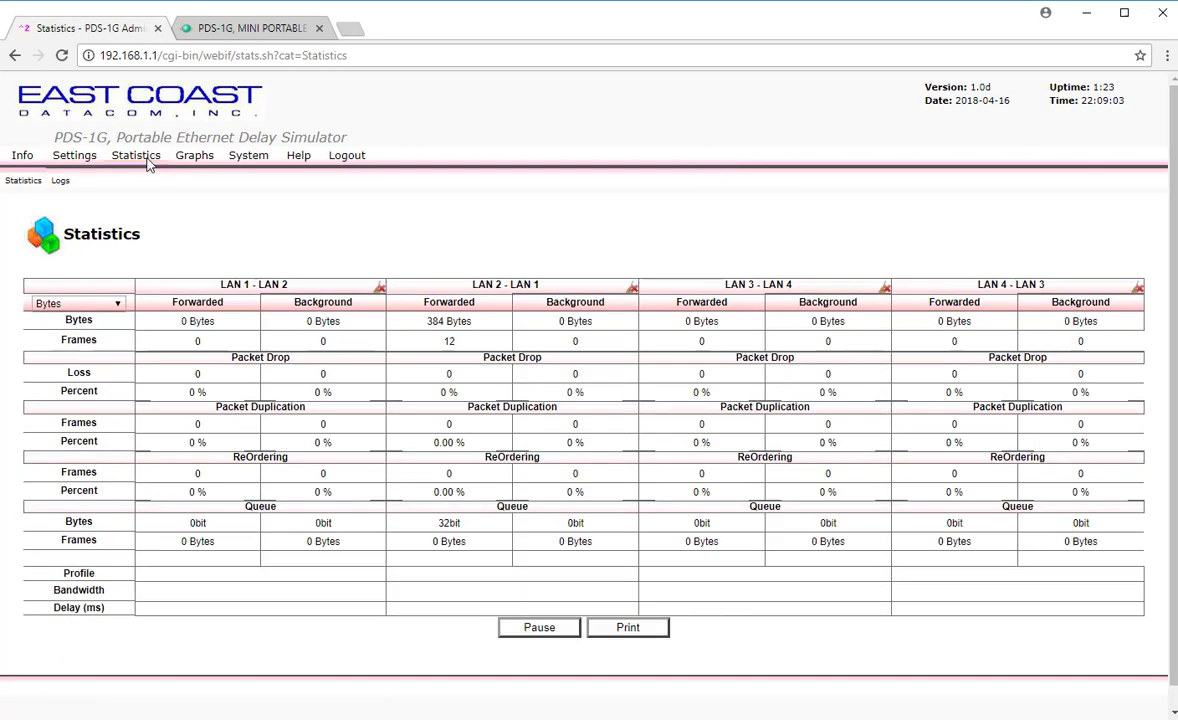
{"action": "left_click", "coordinate": [632, 289]}
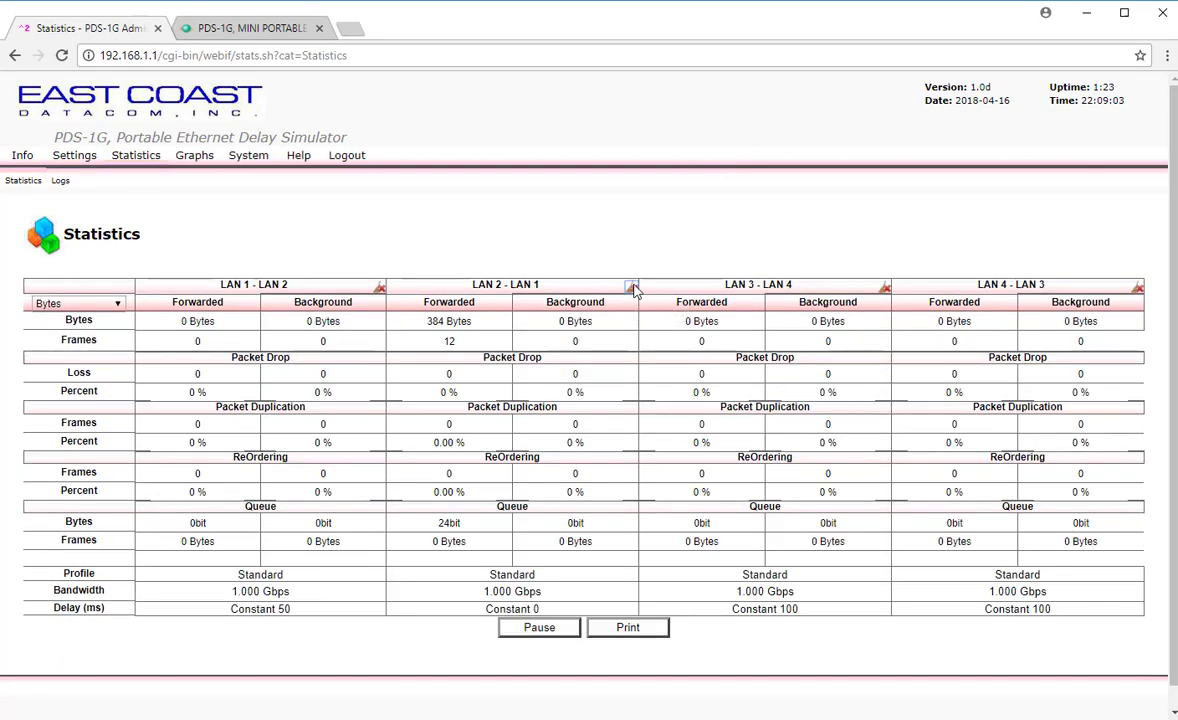
{"action": "left_click", "coordinate": [381, 289]}
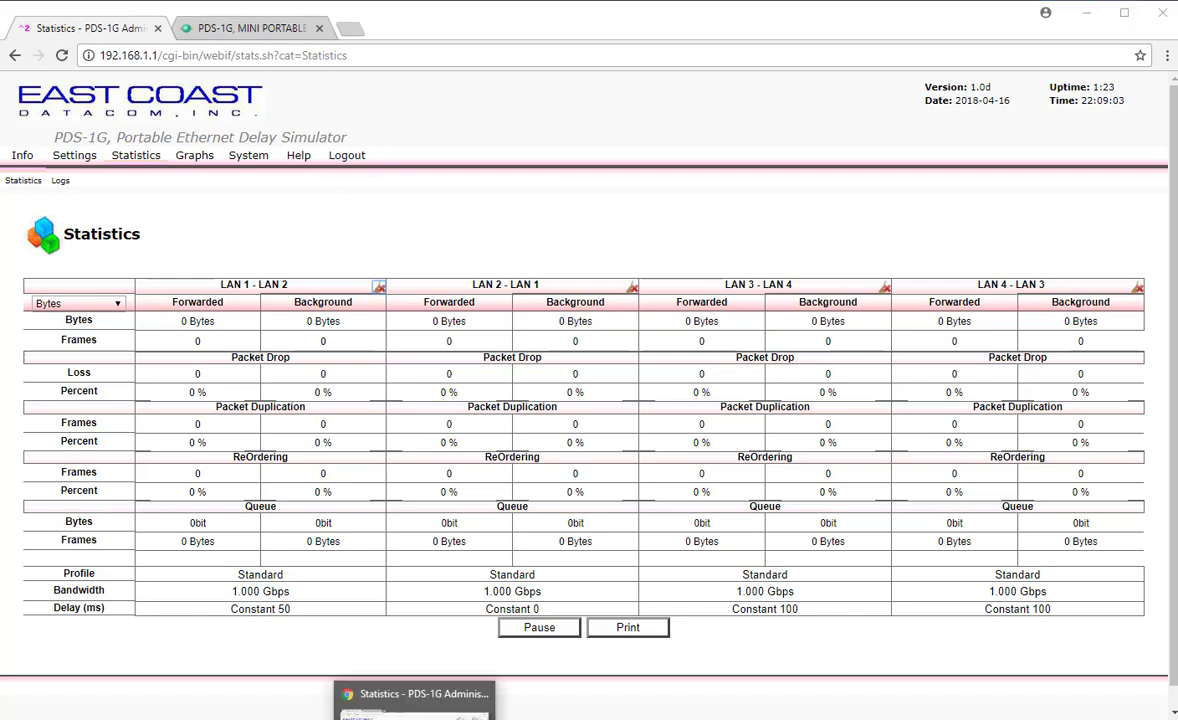
Step: In the EXFO remote session, enable Stream 1 transmission on the Overview tab and start the test
{"action": "left_click", "coordinate": [415, 718]}
{"action": "mouse_move", "coordinate": [536, 718]}
{"action": "left_click", "coordinate": [605, 705]}
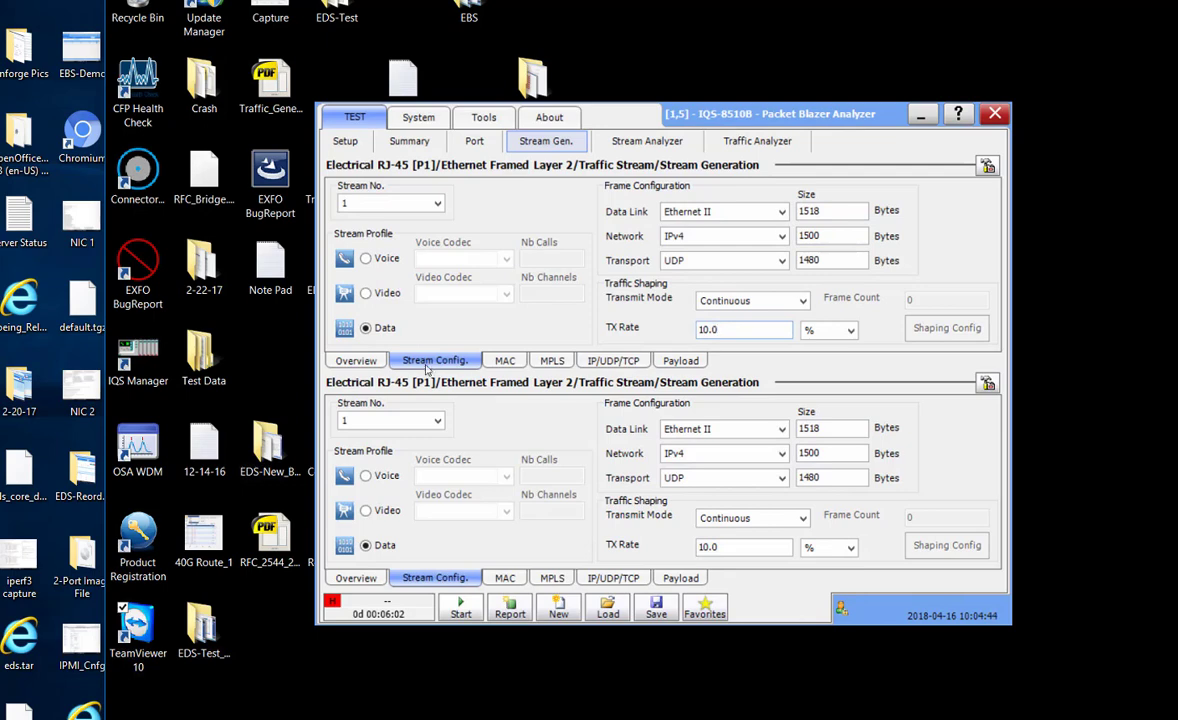
{"action": "left_click", "coordinate": [362, 362]}
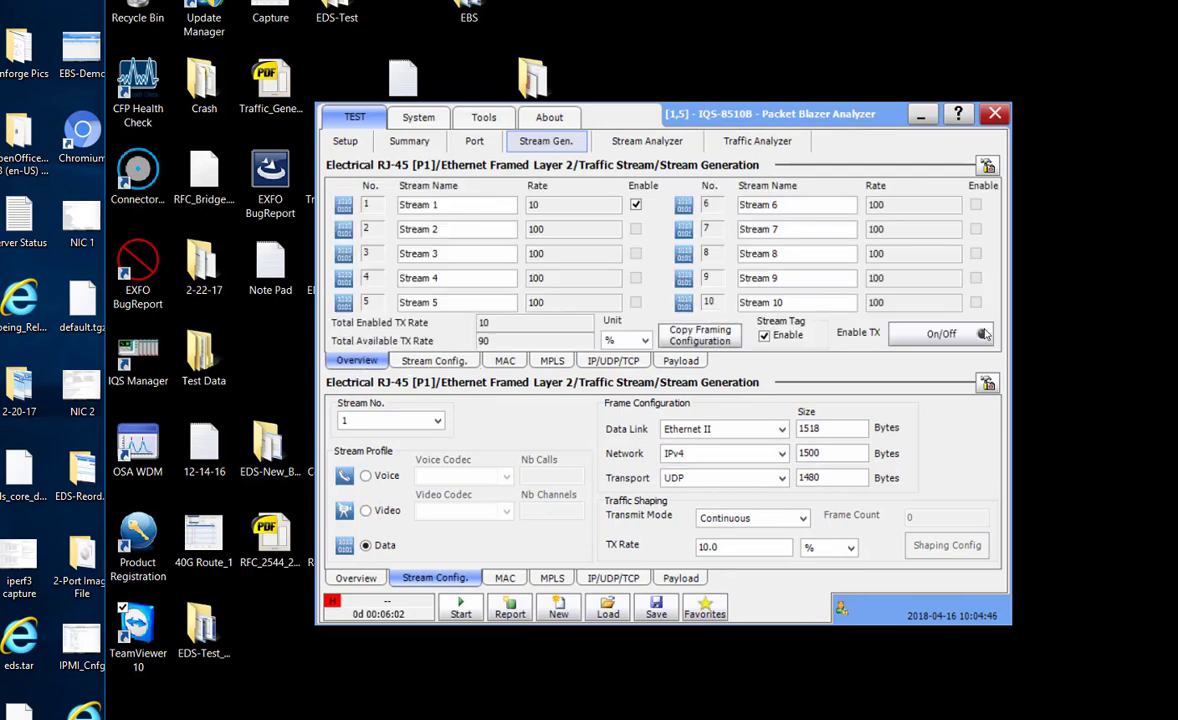
{"action": "left_click", "coordinate": [945, 337]}
{"action": "left_click", "coordinate": [460, 610]}
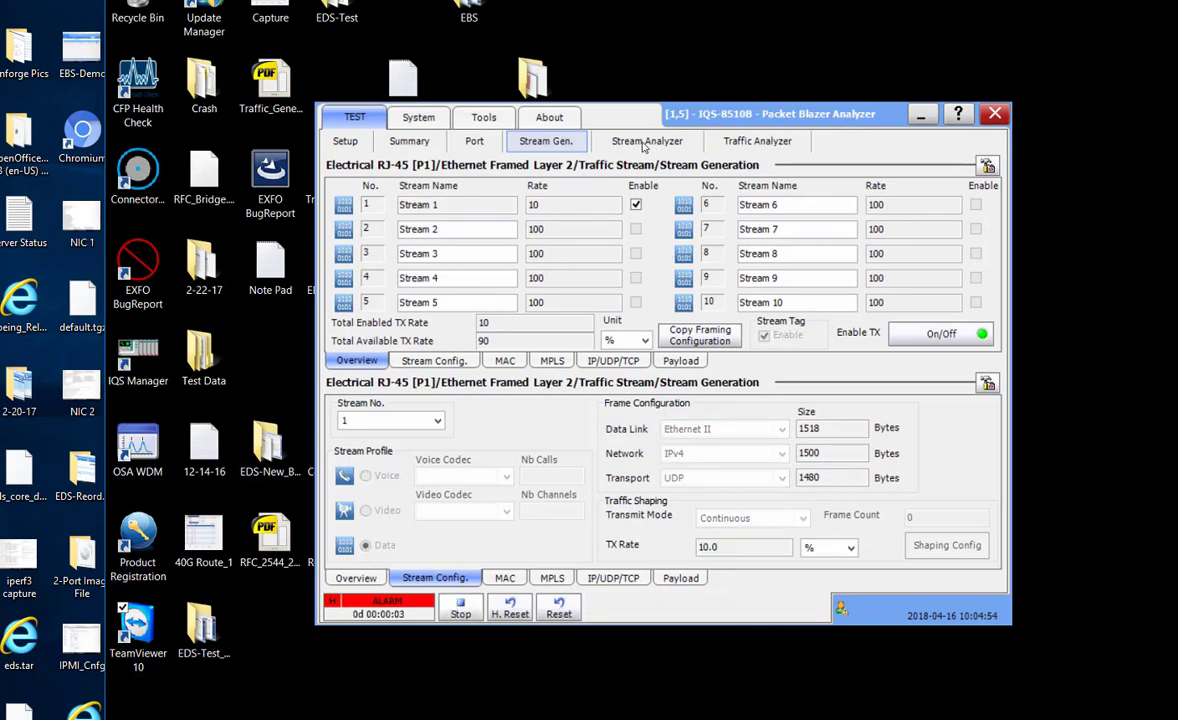
Step: Show the Stream Analyzer results for stream 1: about 50 ms latency and 0.101% frame loss
{"action": "left_click", "coordinate": [644, 146]}
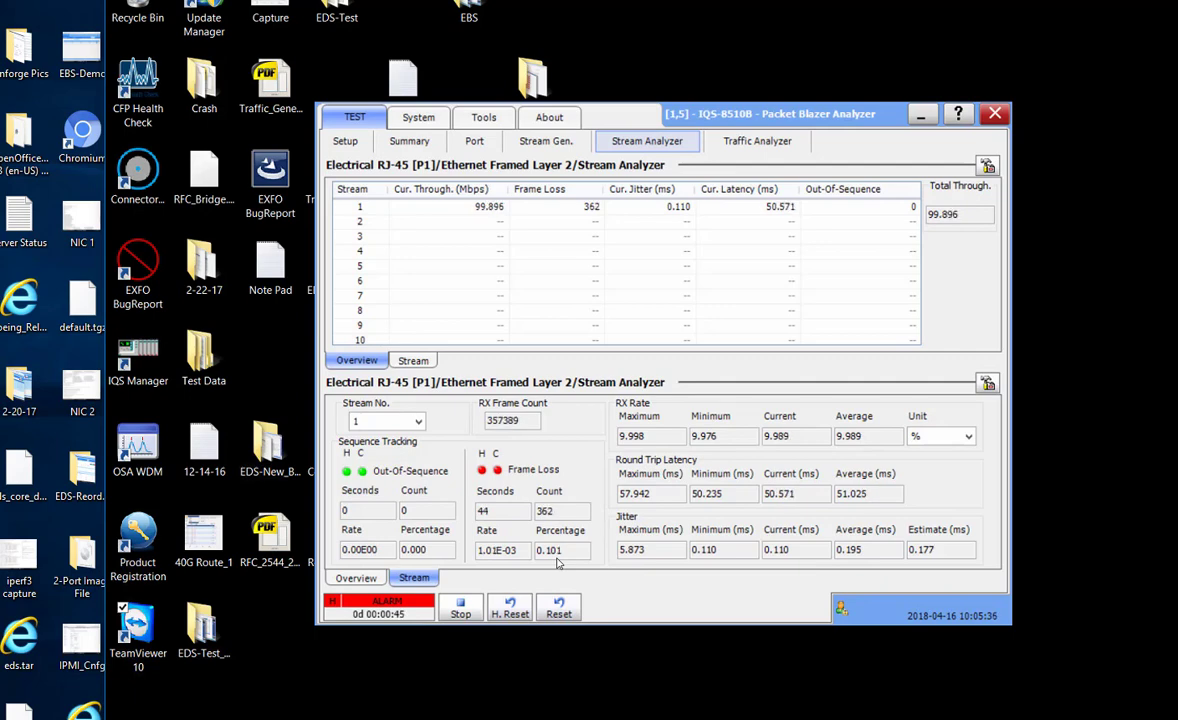
Step: Return to the PDS-1G Statistics page showing 632 of 608038 LAN 1 - LAN 2 frames lost
{"action": "mouse_move", "coordinate": [445, 718]}
{"action": "left_click", "coordinate": [445, 660]}
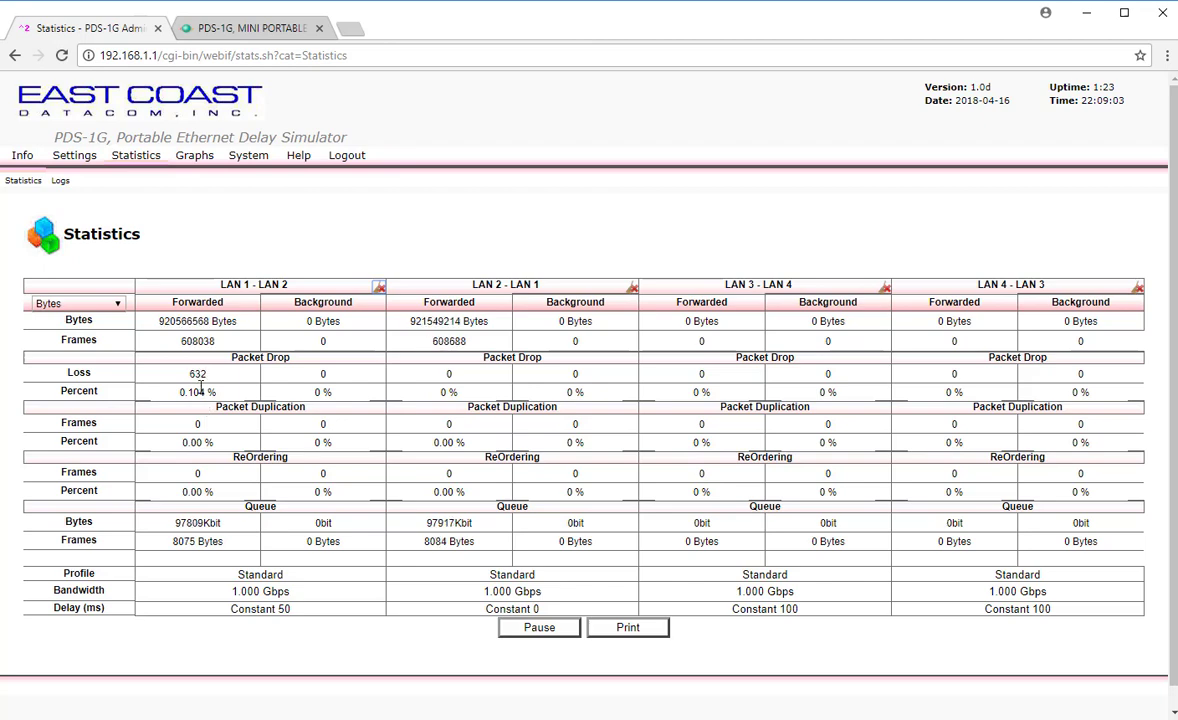
Step: Reopen the LAN 1 - LAN 2 profile, confirm 0.1% packet loss at 50 ms delay, and save it
{"action": "left_click", "coordinate": [82, 160]}
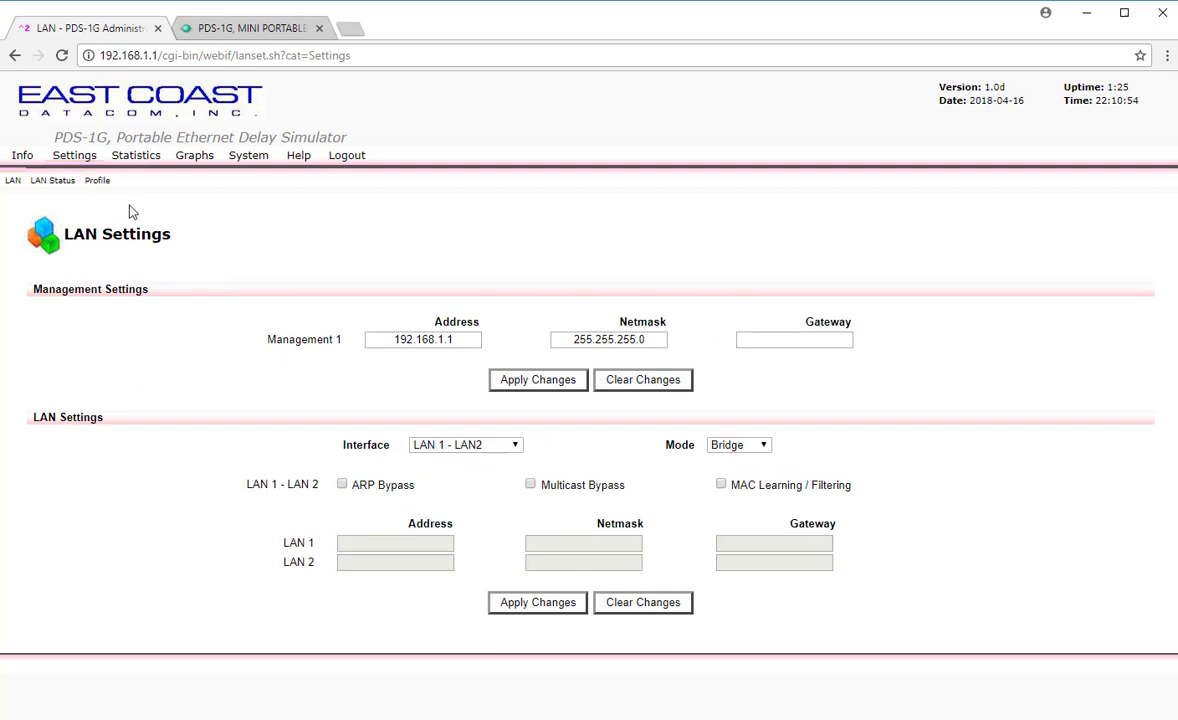
{"action": "left_click", "coordinate": [100, 181]}
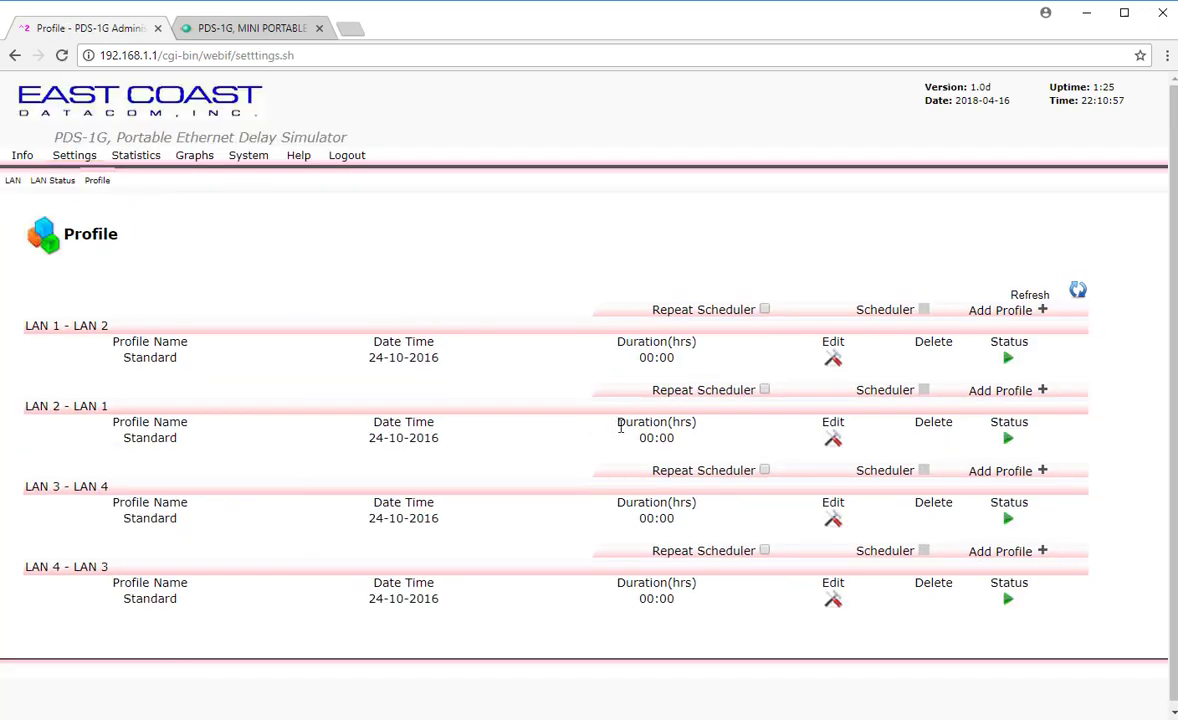
{"action": "left_click", "coordinate": [834, 359]}
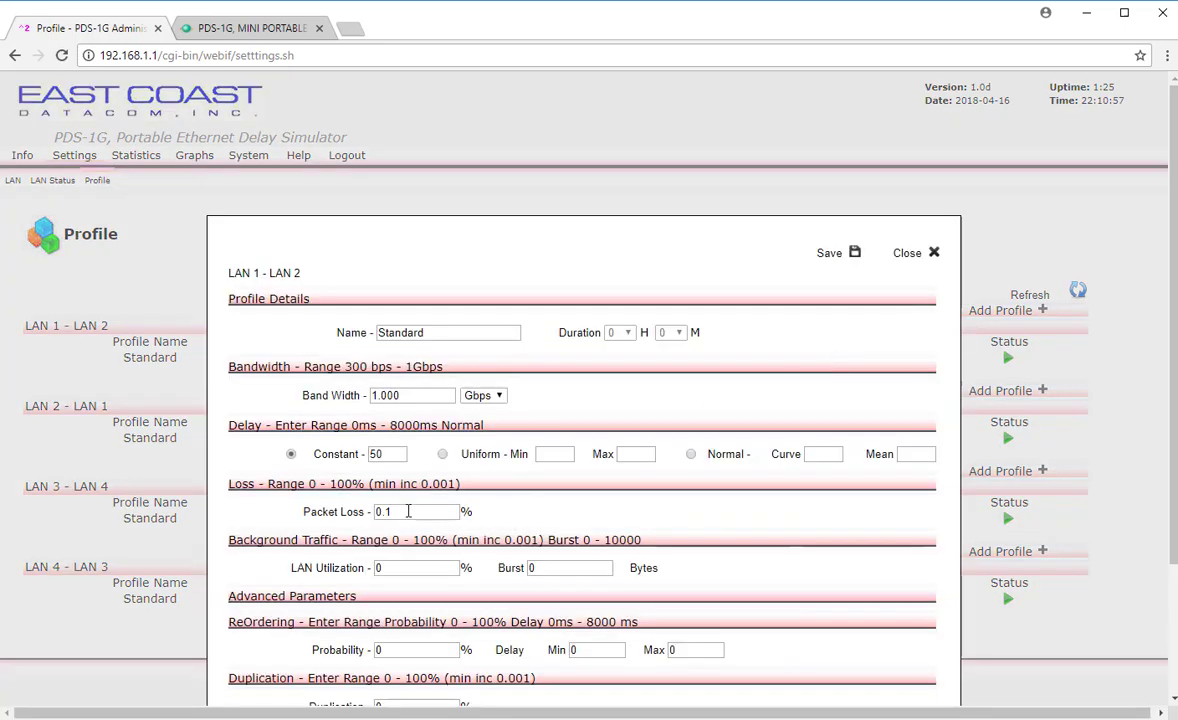
{"action": "left_click_drag", "start_coordinate": [397, 511], "coordinate": [358, 511]}
{"action": "left_click", "coordinate": [856, 255]}
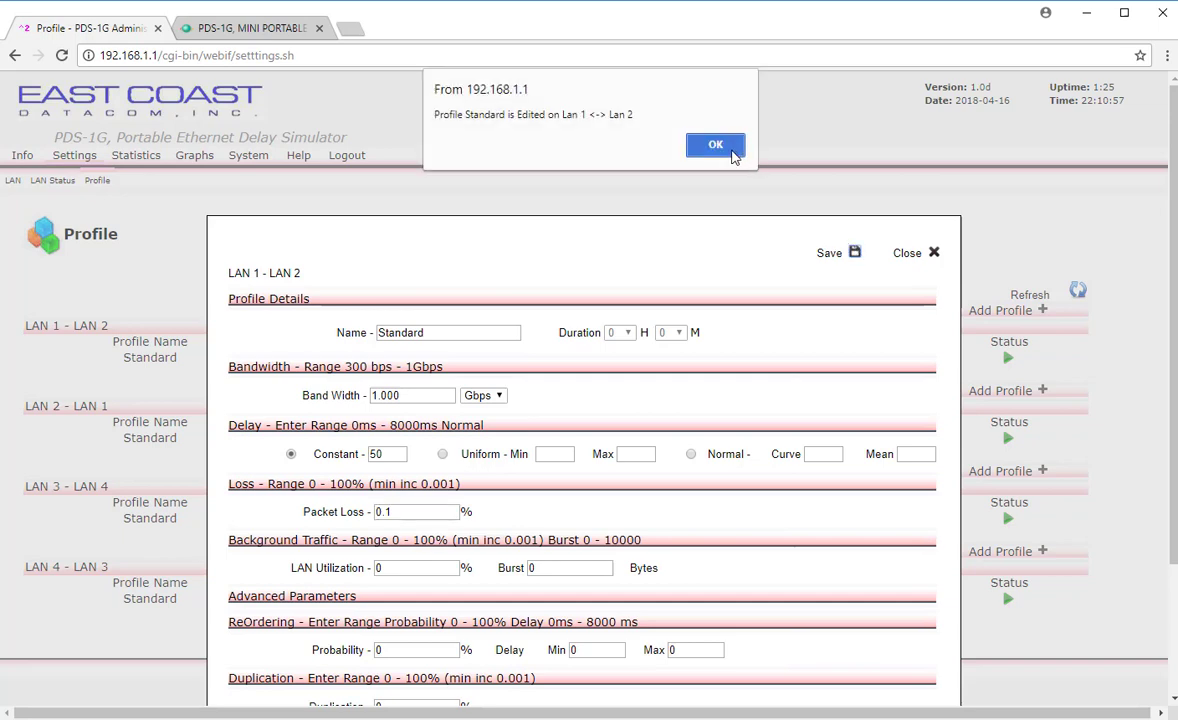
{"action": "left_click", "coordinate": [716, 146]}
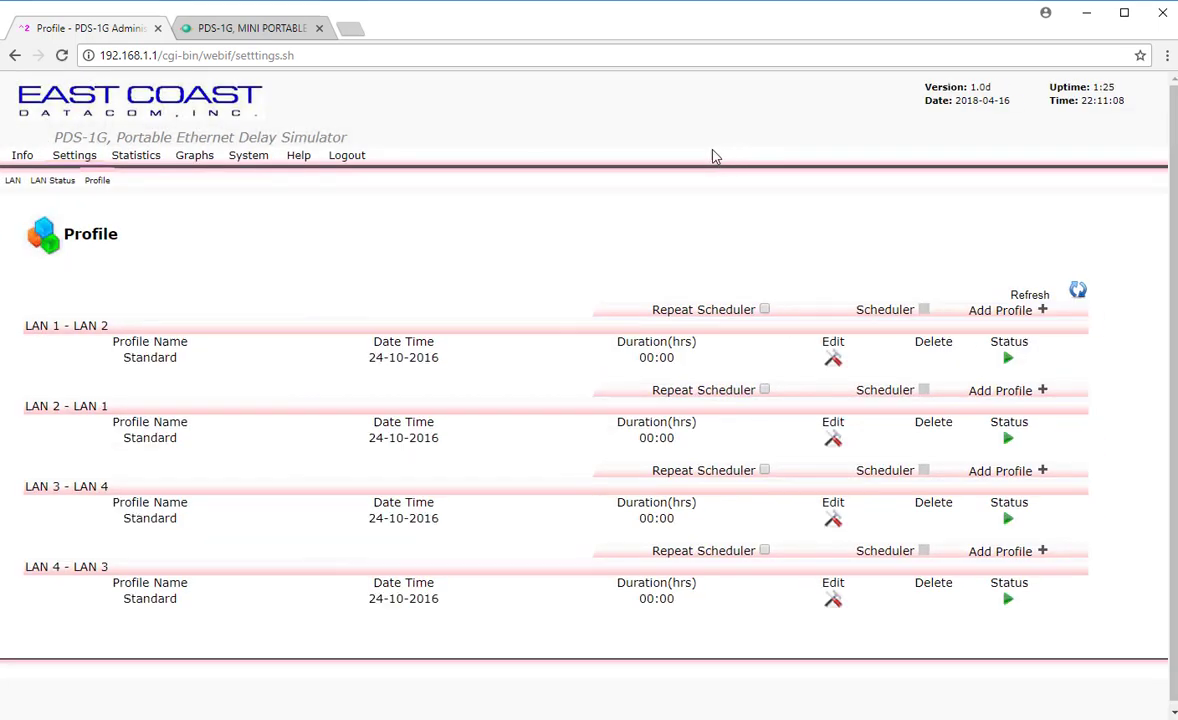
Step: Reopen Statistics to see LAN 1 - LAN 2 with 53 of 55740 frames lost (0.095%)
{"action": "left_click", "coordinate": [137, 157]}
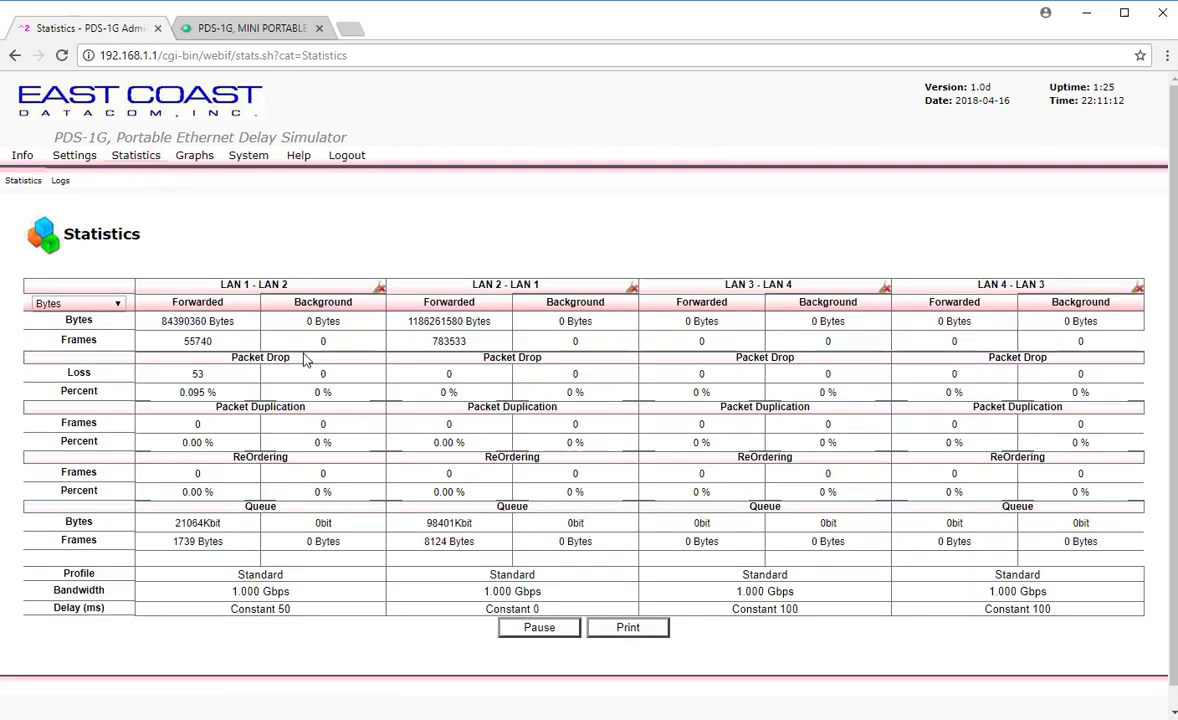